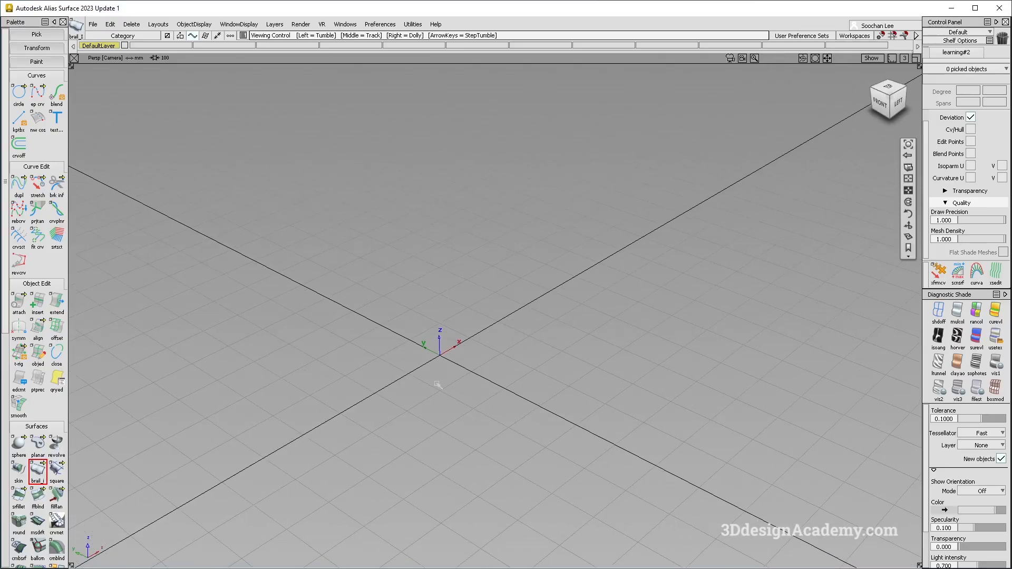
Draw a vertical edit point curve up from the origin and a short one from the origin along the X axis.
left_click(38, 94)
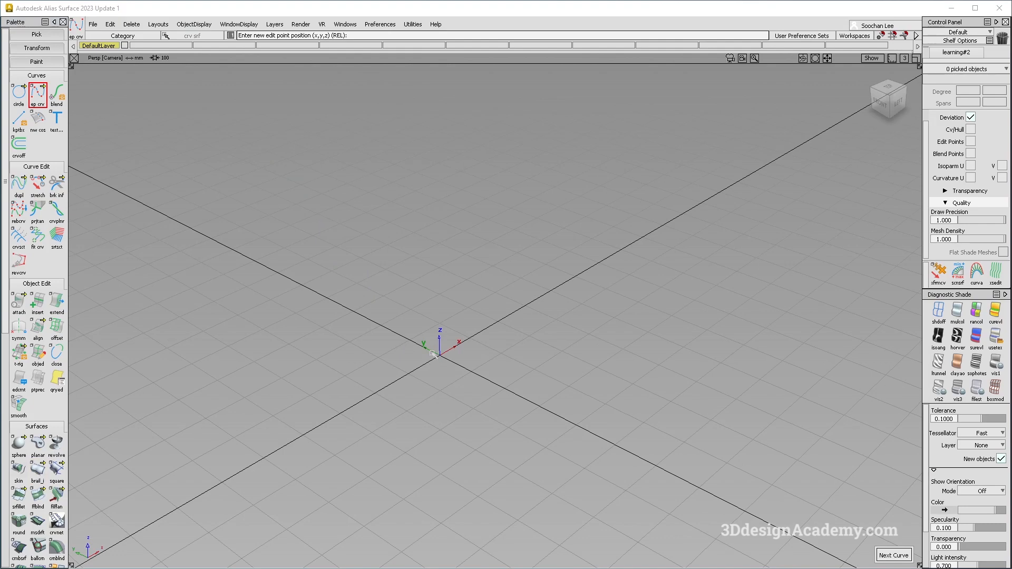
left_click(438, 360, "alt")
right_click_drag(438, 324, 436, 84)
middle_click_drag(471, 157, 455, 212, "alt+shift")
mouse_move(420, 301)
left_mouse_down("ctrl+shift")
mouse_move(447, 410)
mouse_move(479, 383)
left_mouse_up("ctrl+shift")
left_click(432, 416, "alt")
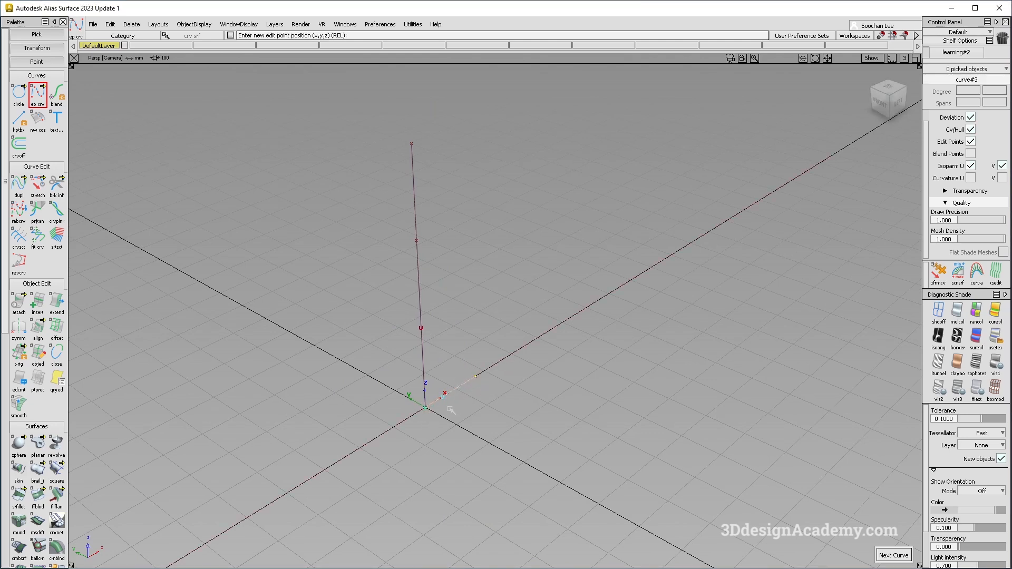
left_click_drag(466, 447, 423, 349, "ctrl+shift")
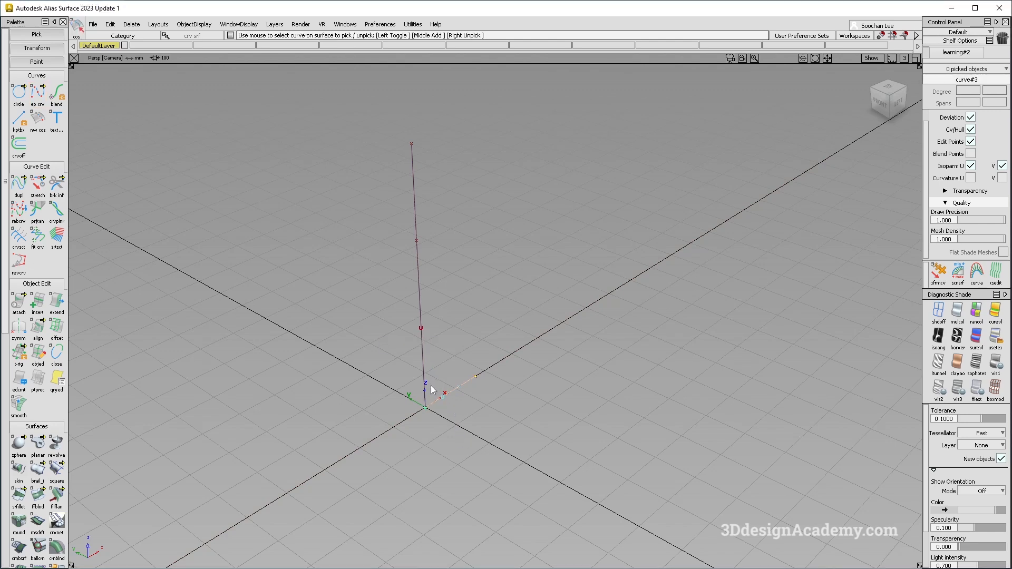
left_click_drag(440, 394, 370, 385, "alt+shift")
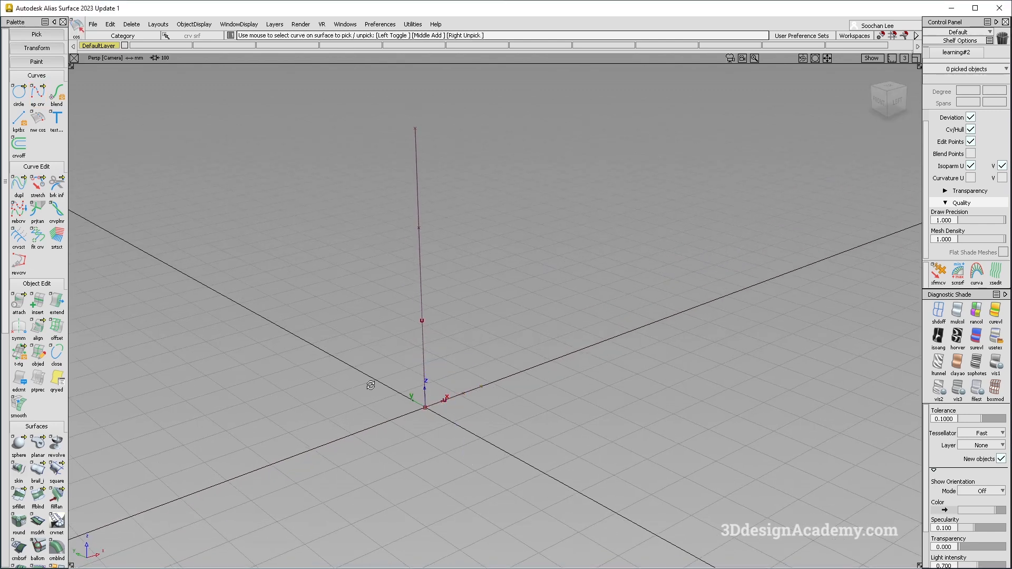
left_click_drag(328, 457, 304, 333, "ctrl+shift")
Create a rail surface with one rail curve, using the short X-axis curve as generation and the vertical curve as rail.
left_click_drag(477, 330, 437, 339, "alt+shift")
middle_click_drag(467, 370, 445, 383, "alt+shift")
left_click_drag(445, 383, 458, 383, "alt+shift")
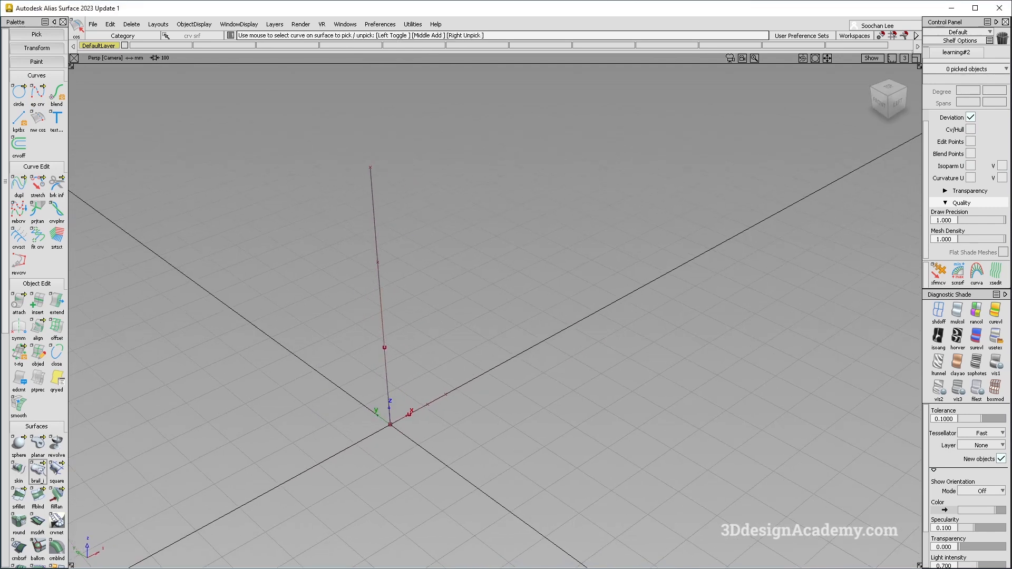
left_click(37, 468)
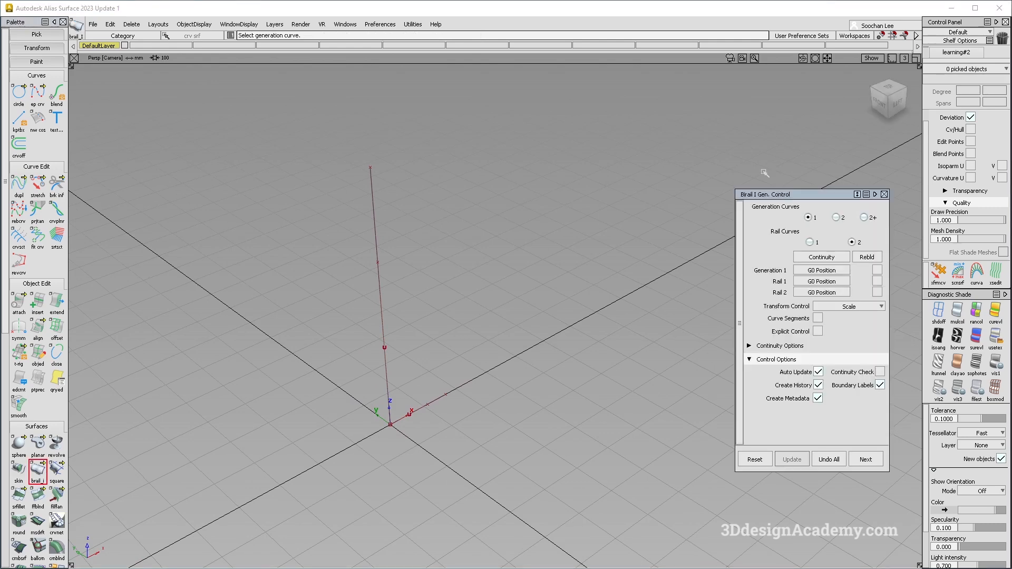
left_click(810, 242)
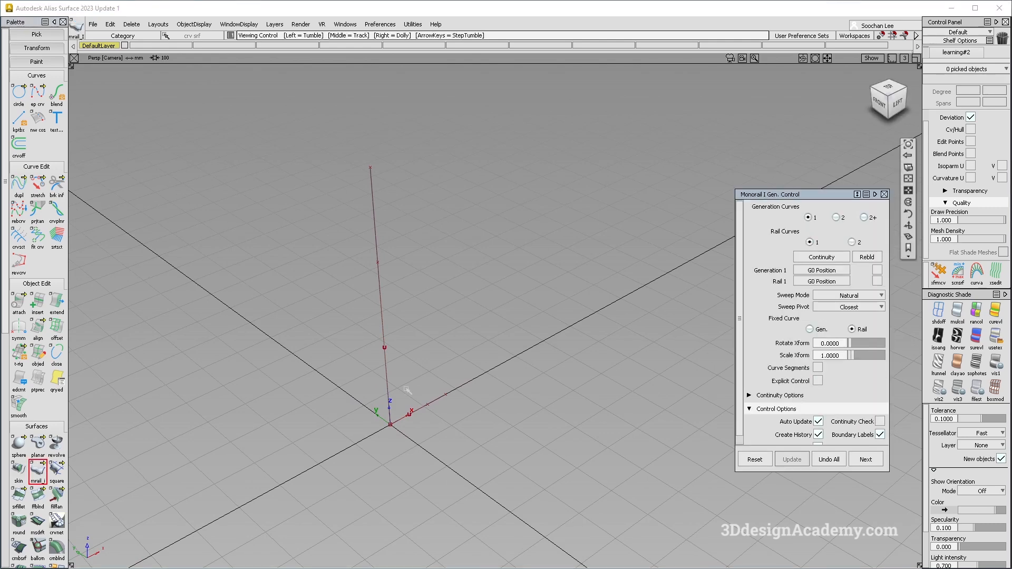
left_click_drag(419, 389, 422, 391, "alt+shift")
left_click(425, 403)
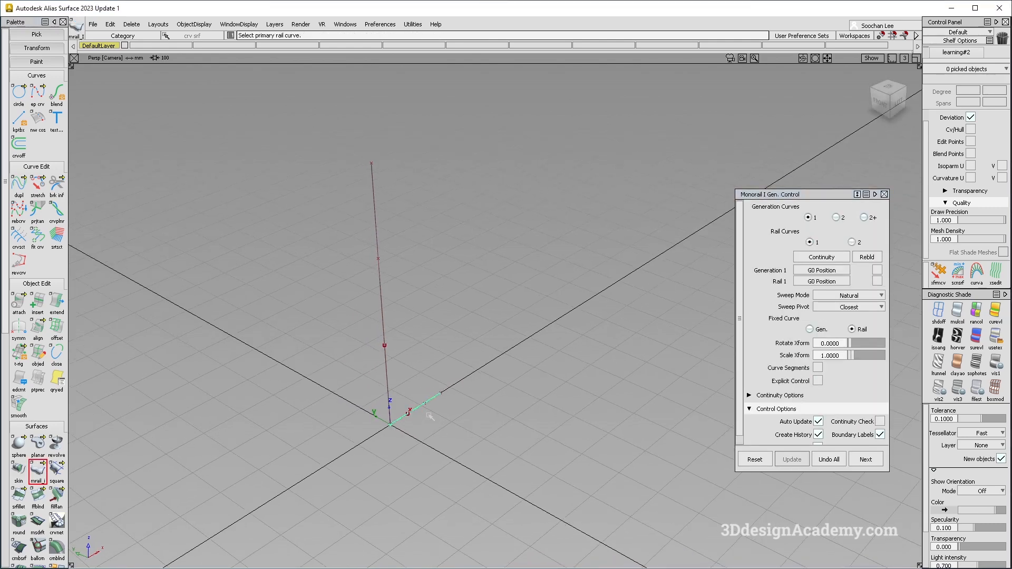
left_click_drag(333, 261, 449, 269)
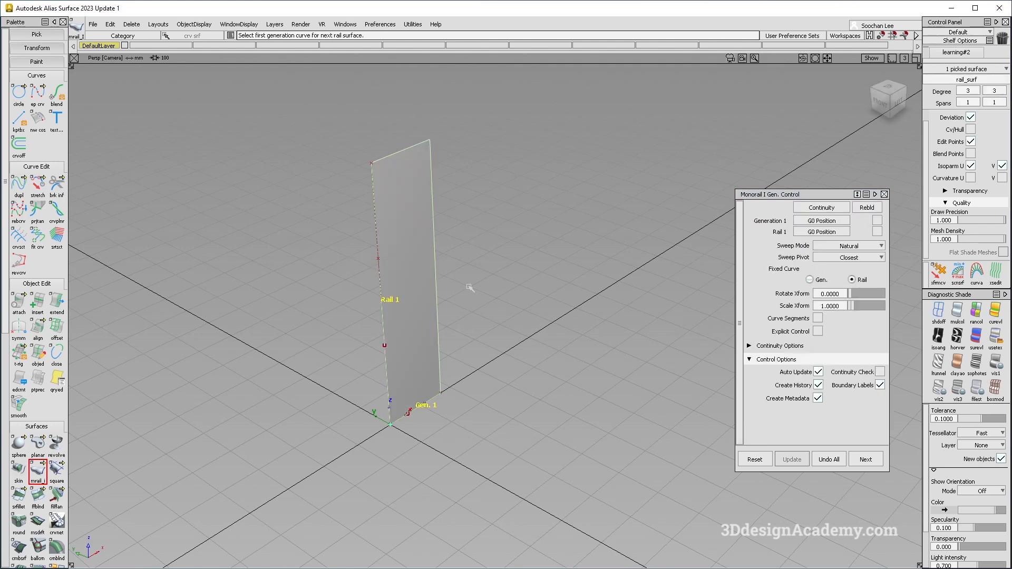
Set the rail surface's Rotate Xform to 1500 and inspect the twisted surface from several angles.
left_click(843, 294)
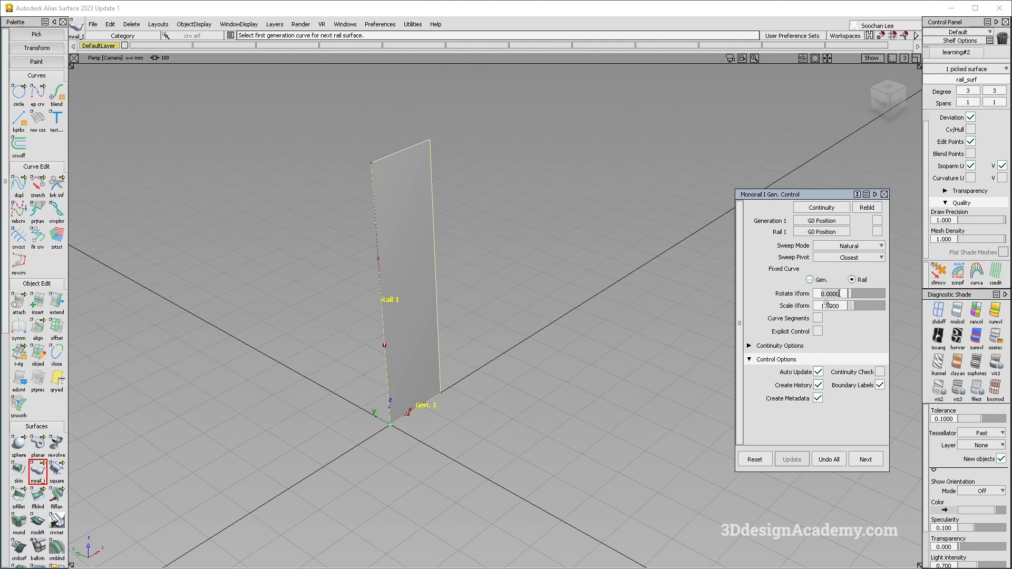
key("BackSpace")
key("BackSpace")
key("BackSpace")
key("BackSpace")
key("BackSpace")
key("BackSpace")
type("1500")
key("Return")
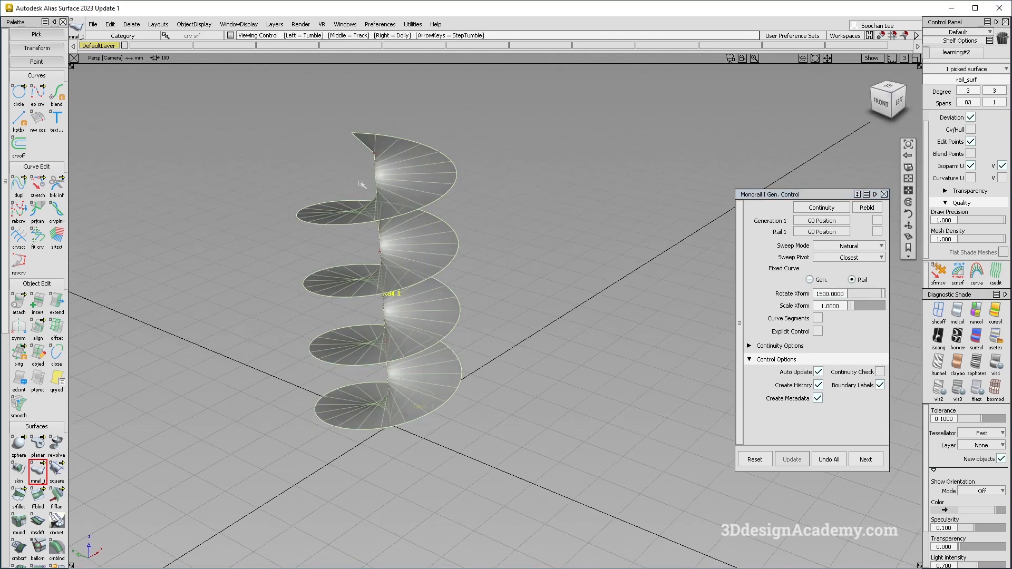
left_click_drag(328, 199, 531, 355, "alt+shift")
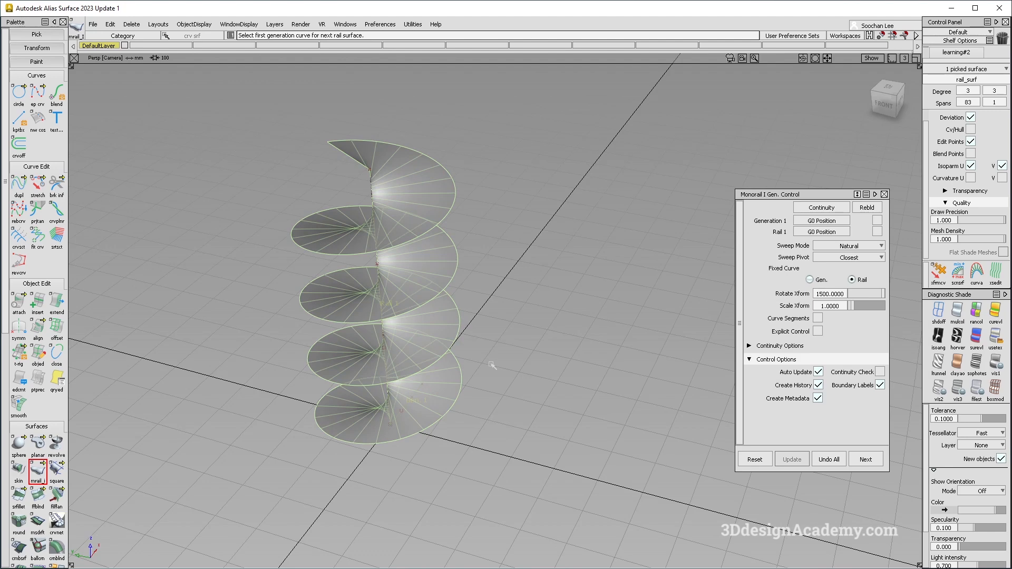
left_click_drag(516, 287, 432, 369, "alt+shift")
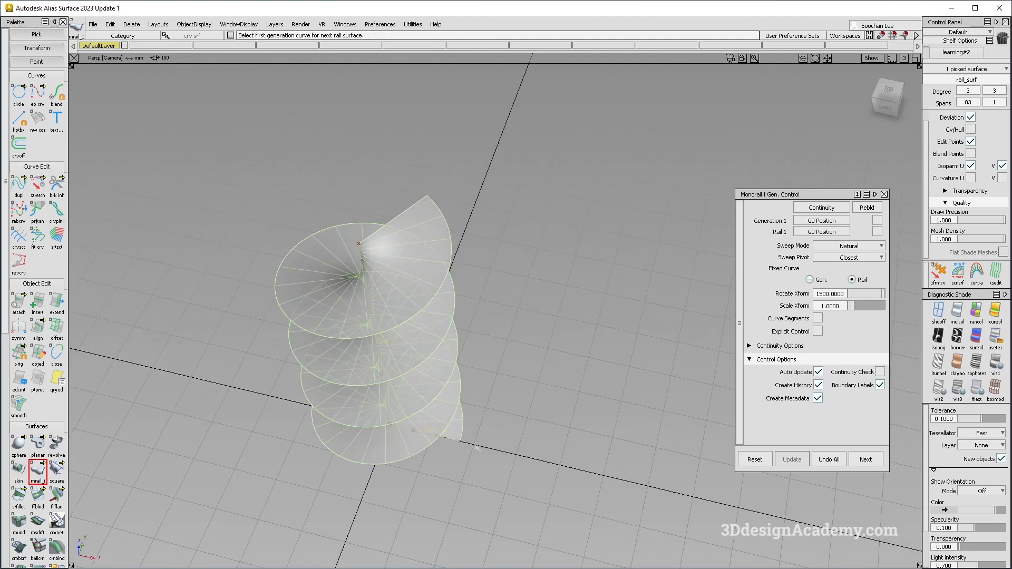
left_click_drag(412, 227, 763, 243, "alt+shift")
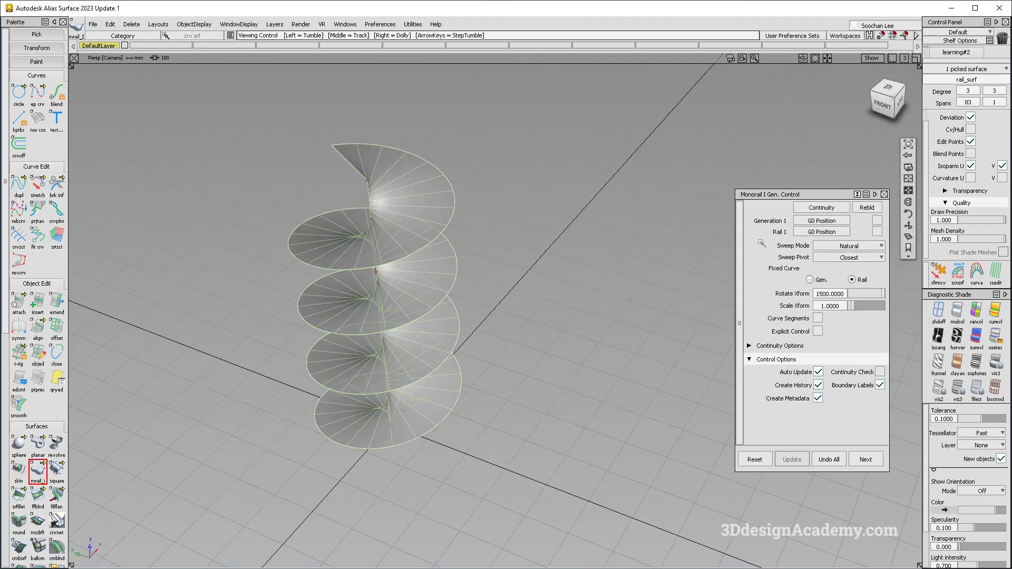
Set the rail surface's Rotate Xform to 1800 and finish the helical surface.
left_click(847, 294)
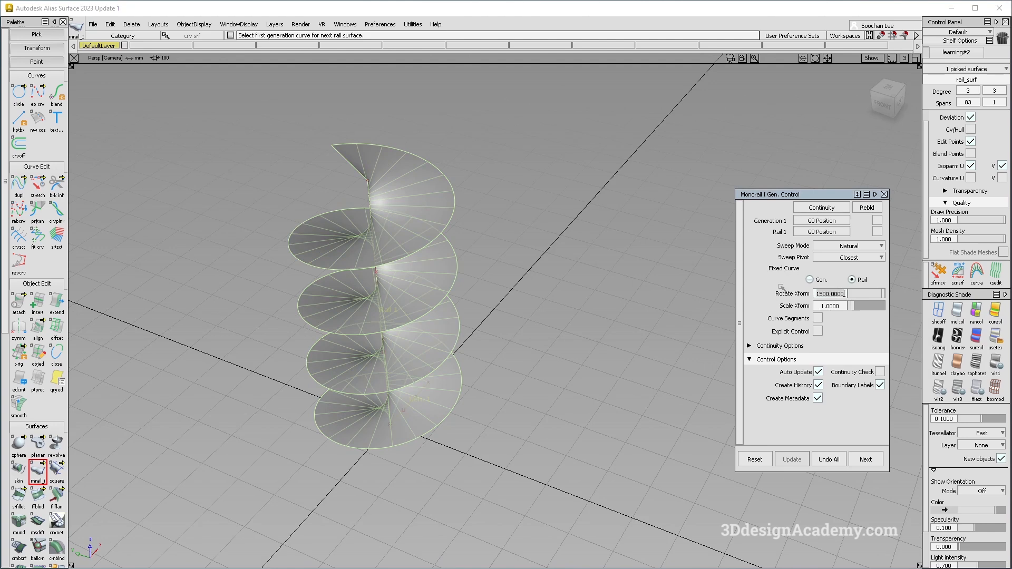
key("BackSpace")
key("BackSpace")
key("BackSpace")
key("BackSpace")
key("BackSpace")
key("BackSpace")
key("BackSpace")
key("BackSpace")
key("BackSpace")
type("1")
key("Return")
left_click_drag(478, 215, 415, 236, "alt+shift")
left_click_drag(478, 156, 405, 310, "alt+shift")
left_click(547, 276)
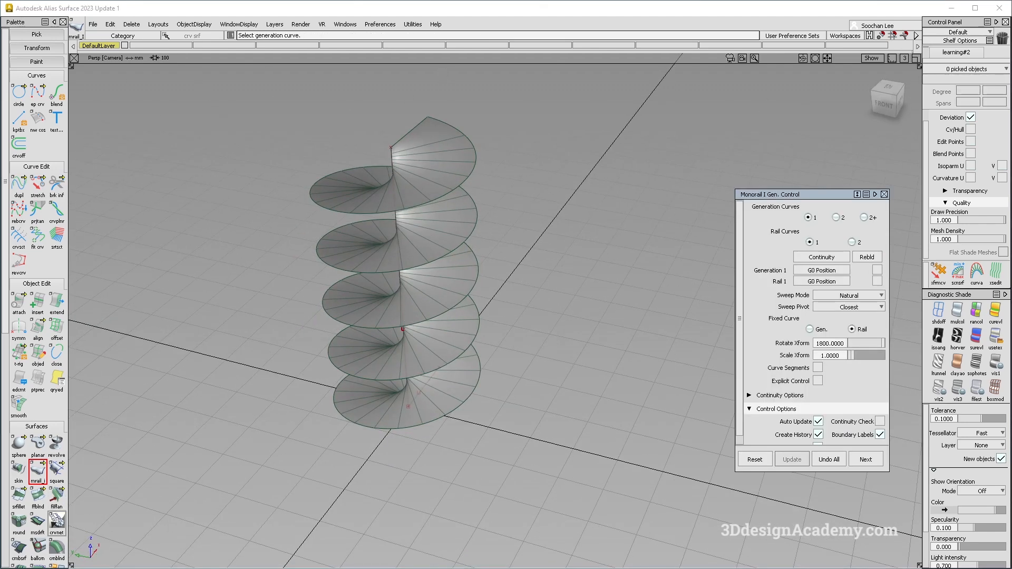
Build a tube with a 50 mm radius along the outer edge of the helical surface.
left_click_drag(56, 496, 114, 498)
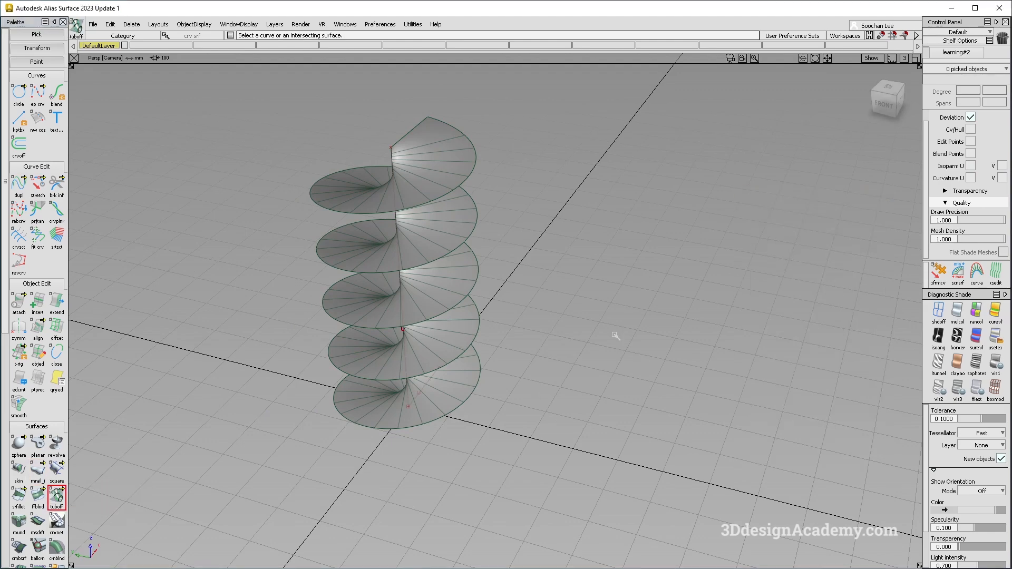
left_click(474, 396)
left_click_drag(459, 381, 475, 382, "alt+shift")
left_click(475, 388)
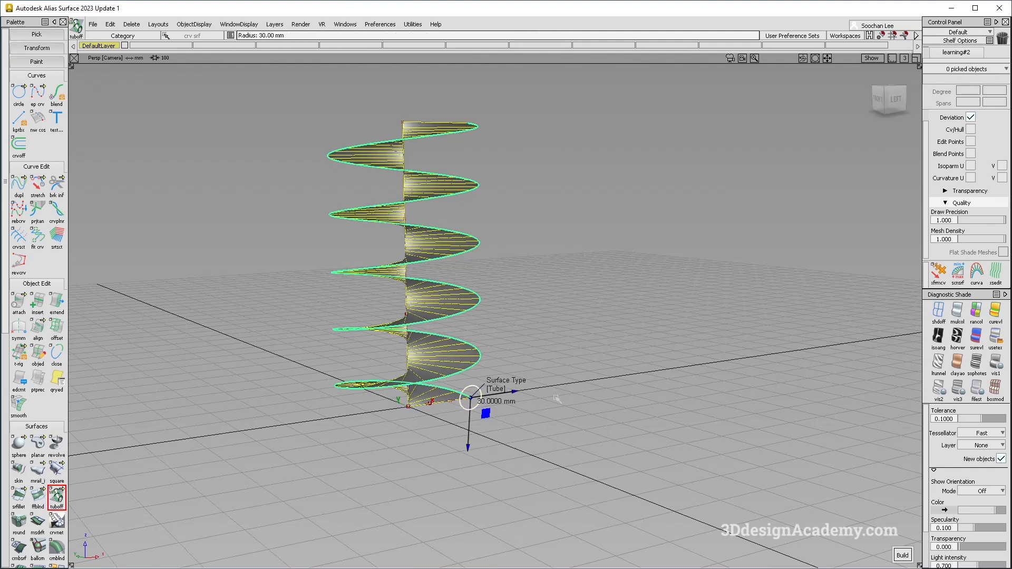
type("50")
key("Return")
left_click_drag(557, 399, 530, 408, "alt+shift")
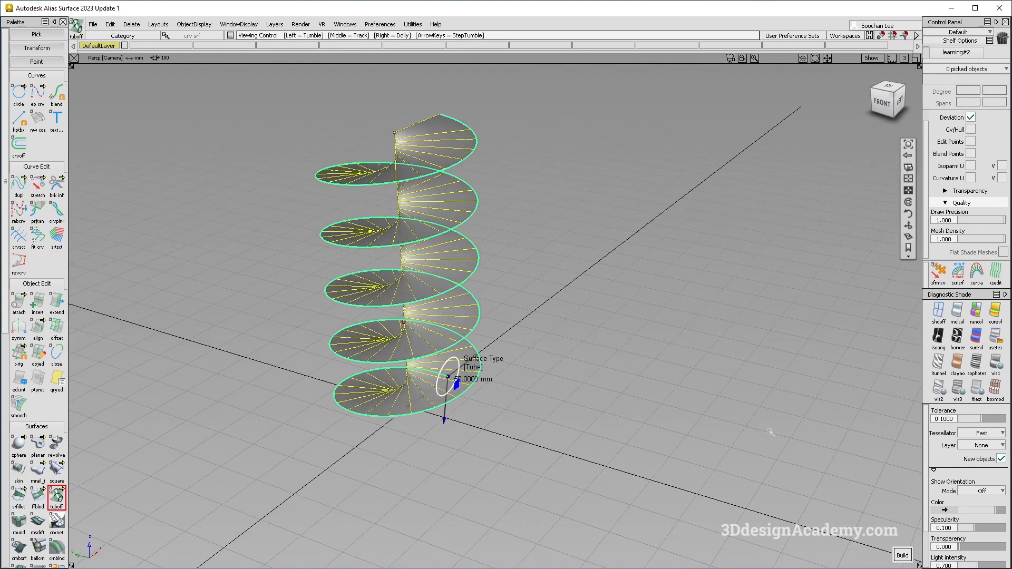
left_click(905, 557)
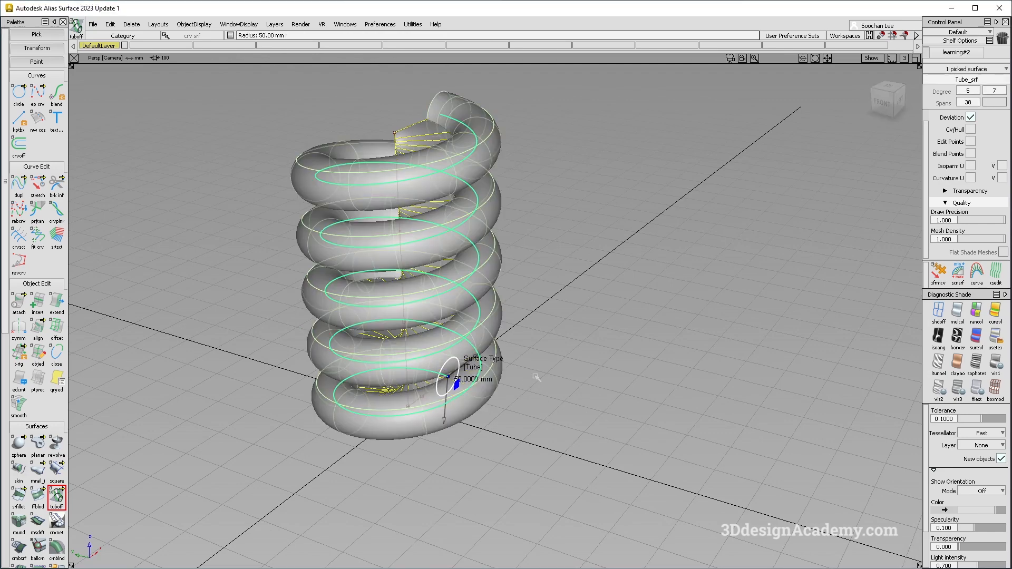
Open the Construction Options and review the continuity tolerances.
left_click_drag(508, 360, 369, 64, "alt+shift")
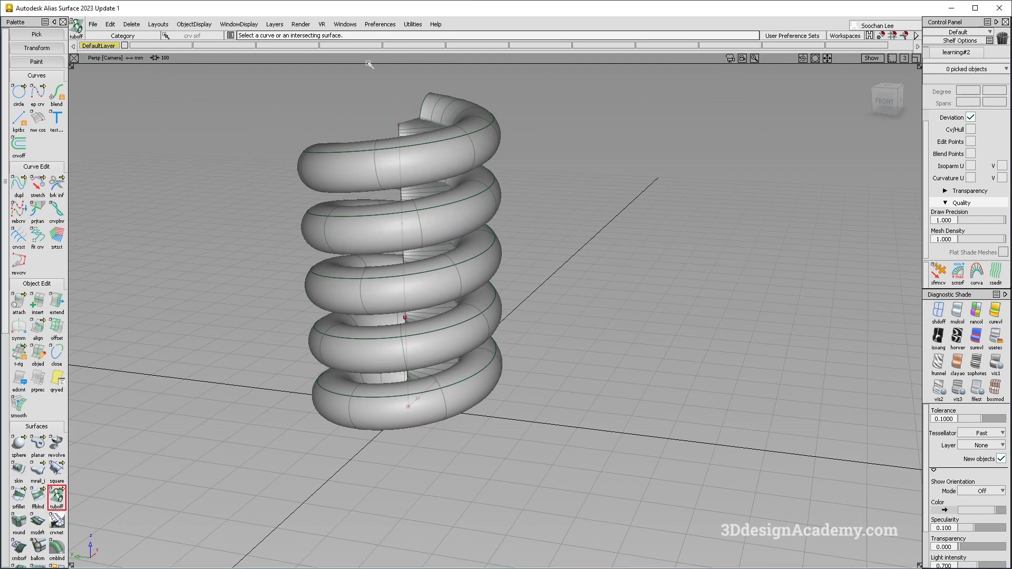
left_click(380, 23)
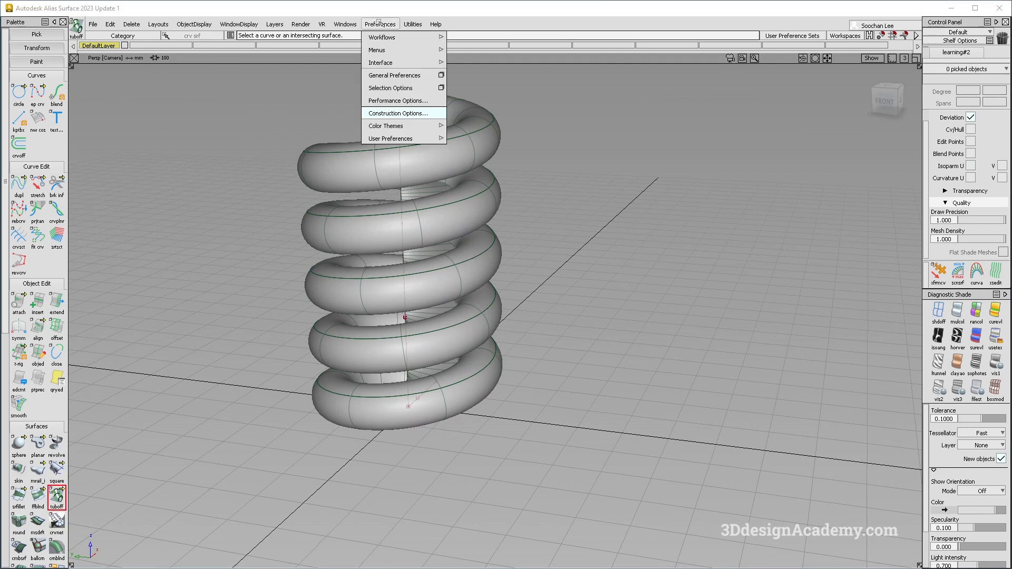
left_click(415, 115)
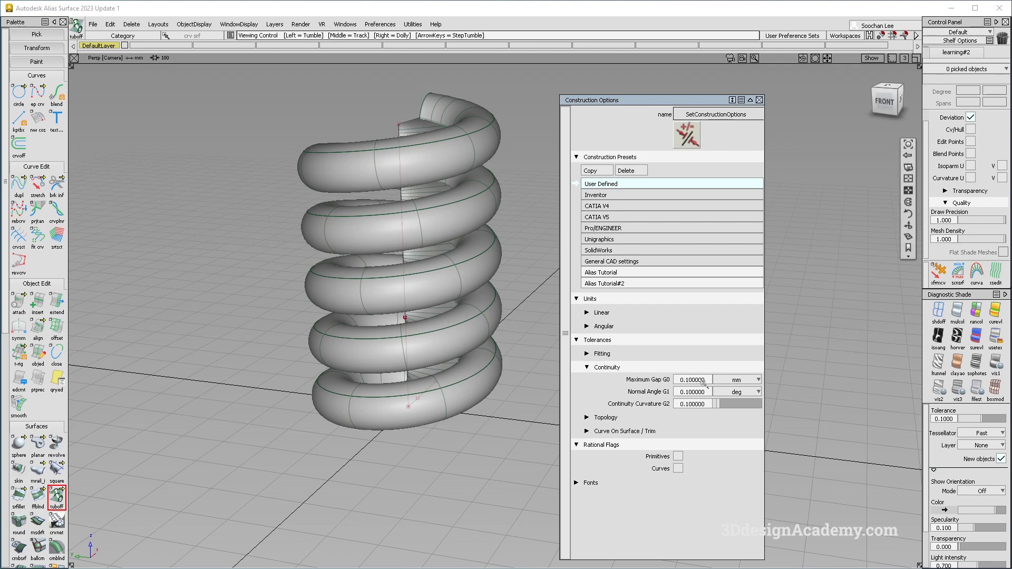
Move the tube sideways so it stands beside the helical surface, and deselect it.
left_click_drag(477, 316, 504, 359, "alt+shift")
left_click_drag(504, 359, 473, 256, "ctrl+shift")
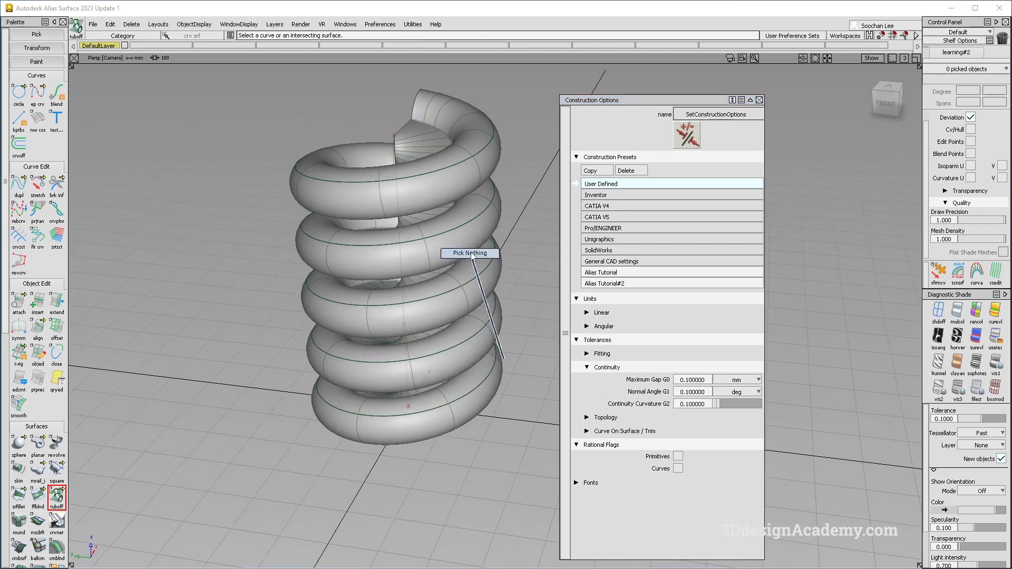
left_click(472, 285)
middle_click_drag(515, 330, 524, 257, "ctrl+shift")
left_click(530, 253)
key("Return")
mouse_move(533, 249)
left_mouse_down()
mouse_move(489, 334)
mouse_move(514, 259)
left_mouse_up()
key("ctrl+z")
middle_click_drag(517, 248, 319, 232)
left_click_drag(402, 264, 412, 369, "alt+shift")
left_click_drag(411, 382, 393, 184, "ctrl+shift")
left_click_drag(271, 167, 274, 170, "ctrl+shift")
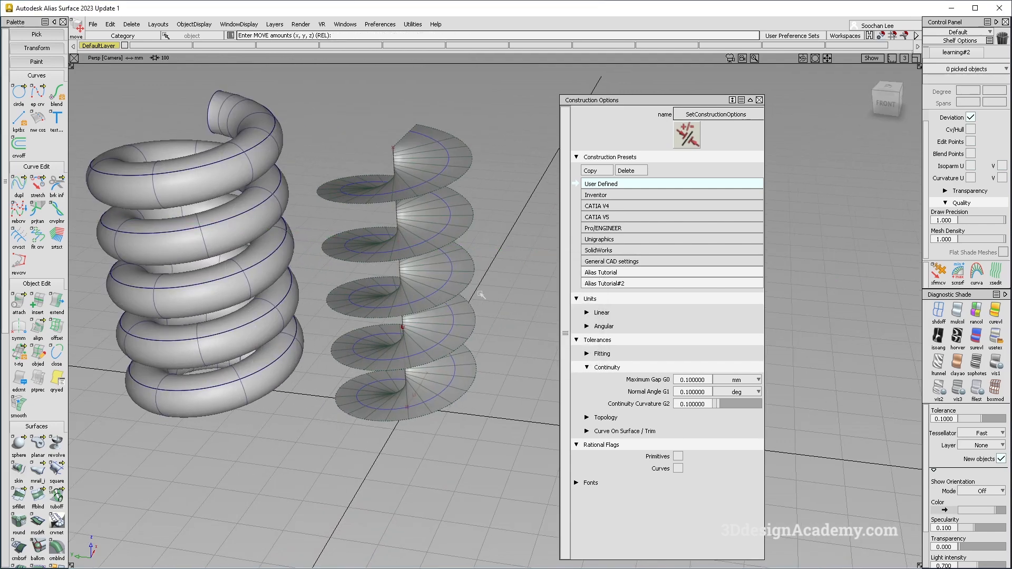
Apply the Alias Tutorial construction preset and build a second 50 mm radius tube along the helical surface's outer edge.
left_click(627, 273)
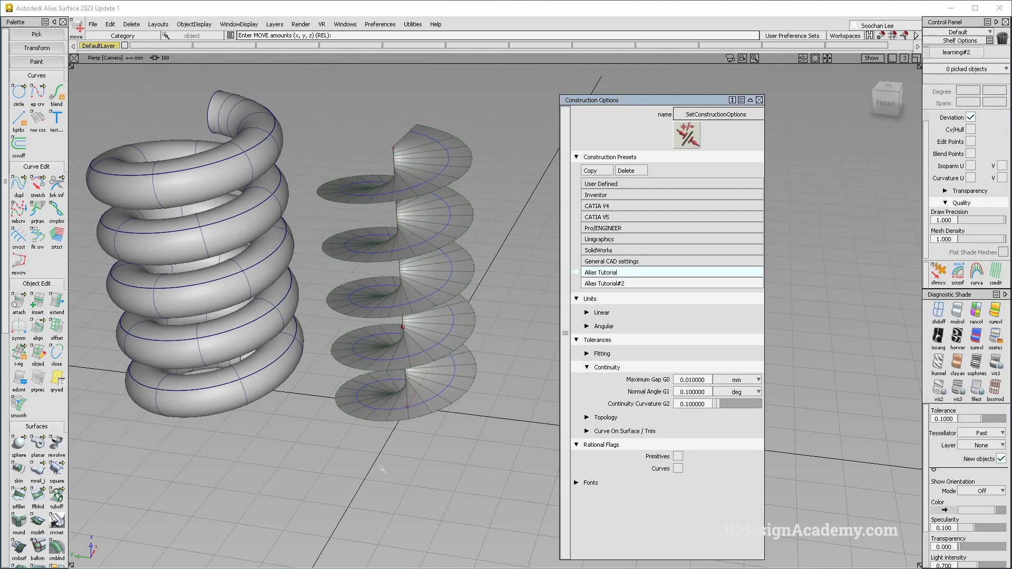
left_click_drag(311, 404, 99, 402, "ctrl+shift")
left_click(56, 497)
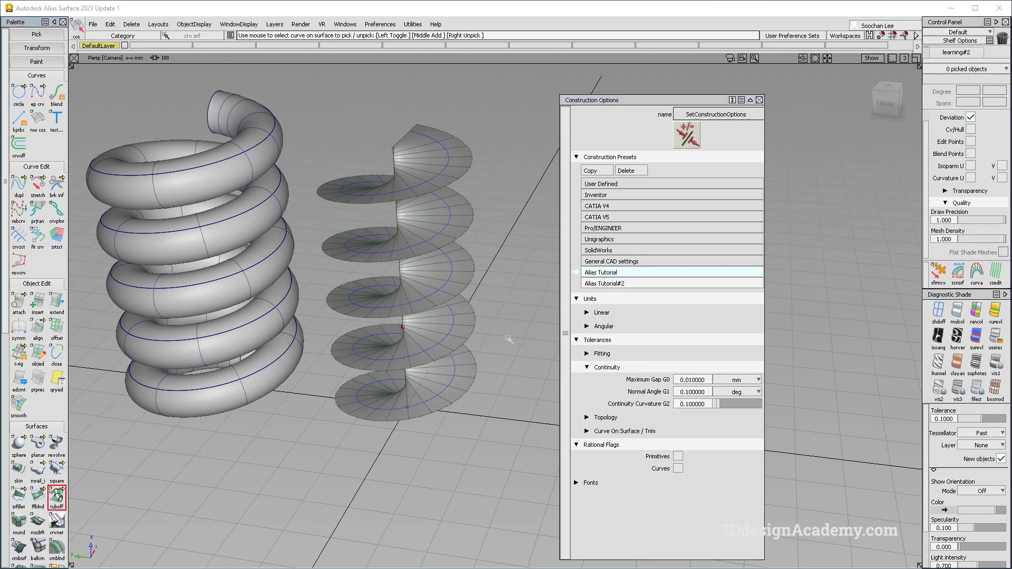
left_click(477, 322)
left_click(423, 380)
type("50")
key("Return")
left_click_drag(424, 381, 417, 300, "alt+shift")
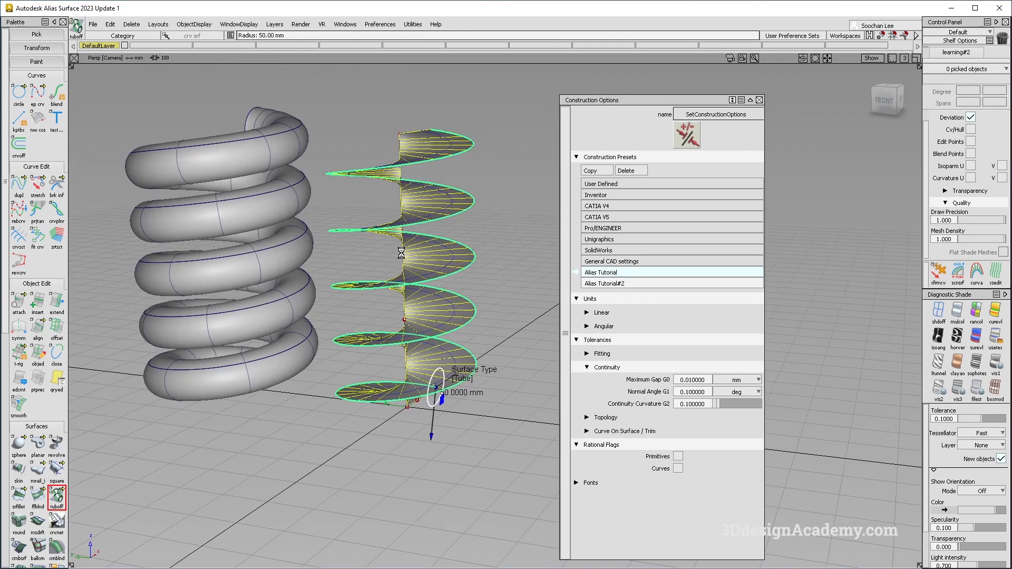
left_click_drag(402, 254, 394, 160, "alt+shift")
left_click_drag(452, 200, 380, 223, "alt+shift")
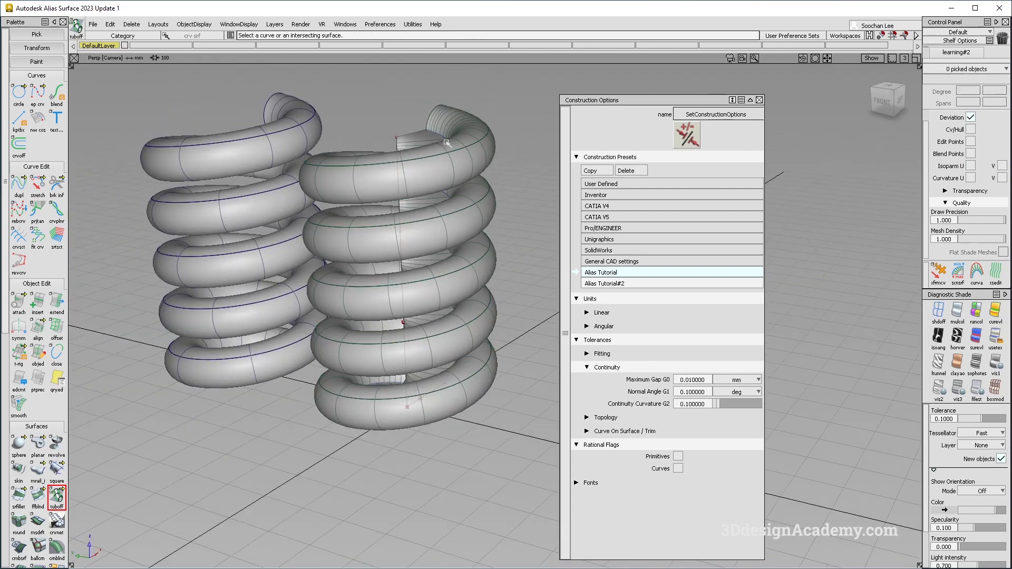
left_click_drag(426, 182, 449, 165, "alt+shift")
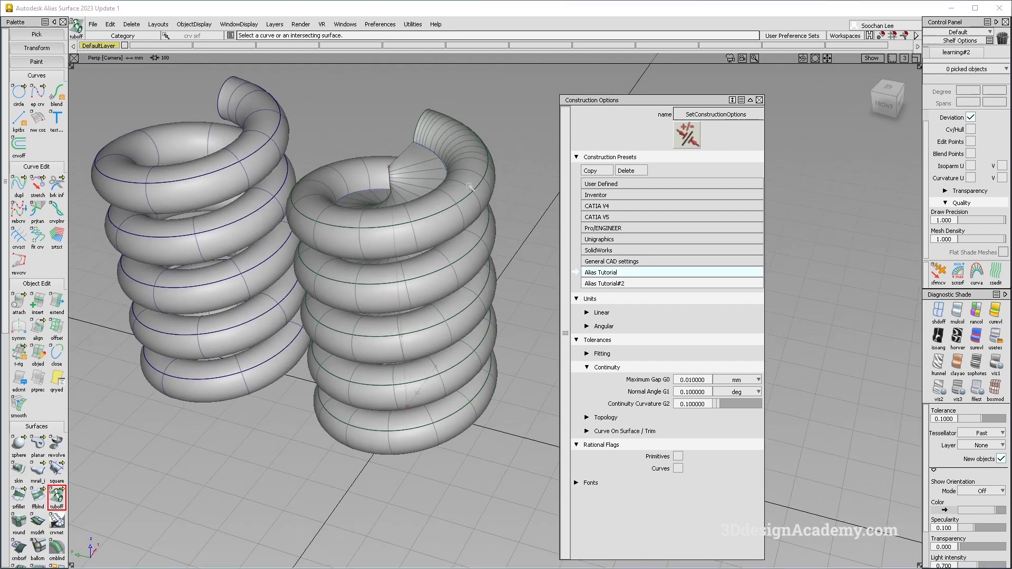
left_click(448, 166)
key("Delete")
key("Return")
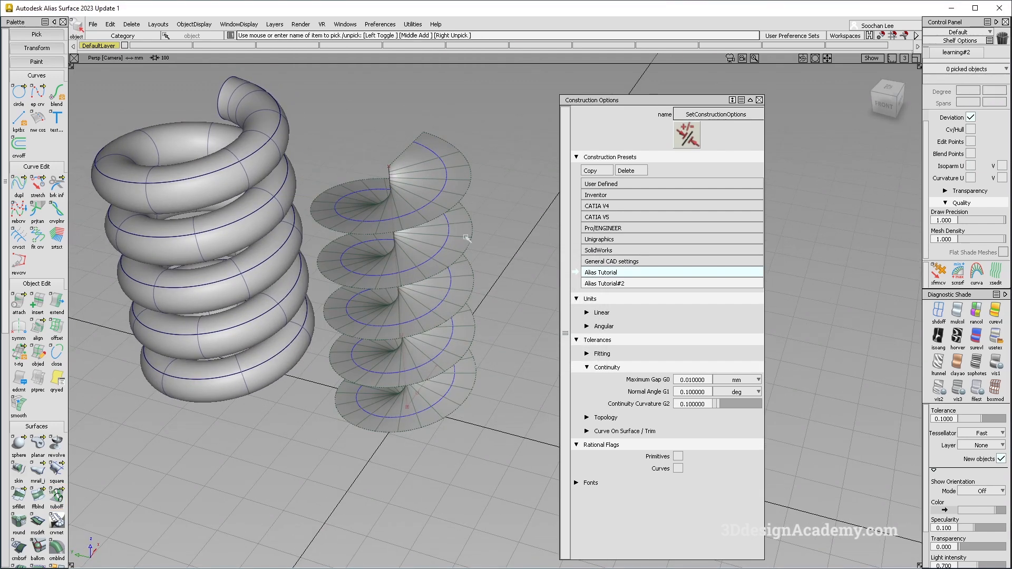
key("ctrl+z")
Expand the Fitting tolerances in the Construction Options and compare the isoparm density of the two tubes.
left_click_drag(454, 195, 550, 259, "alt+shift")
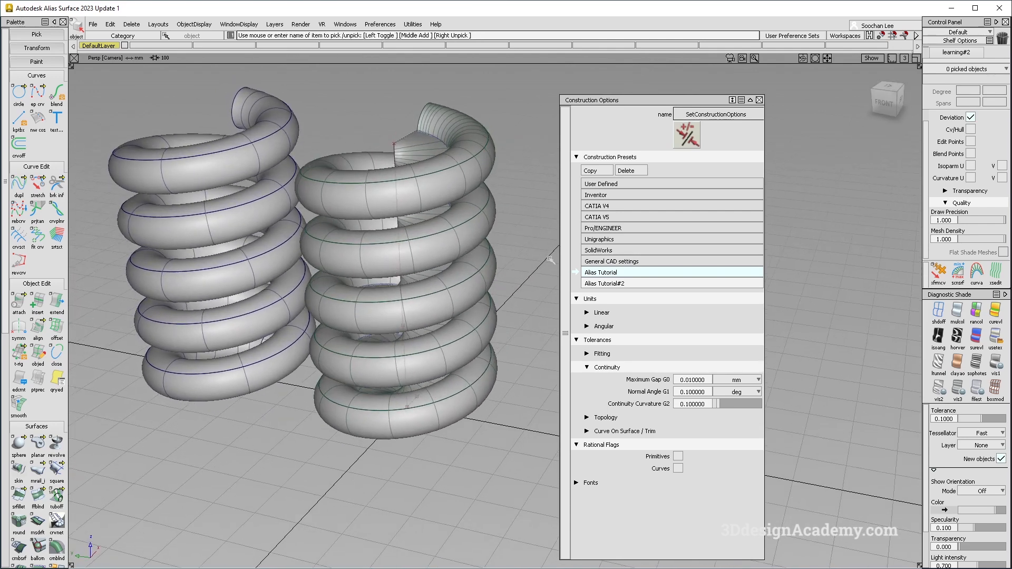
left_click(602, 355)
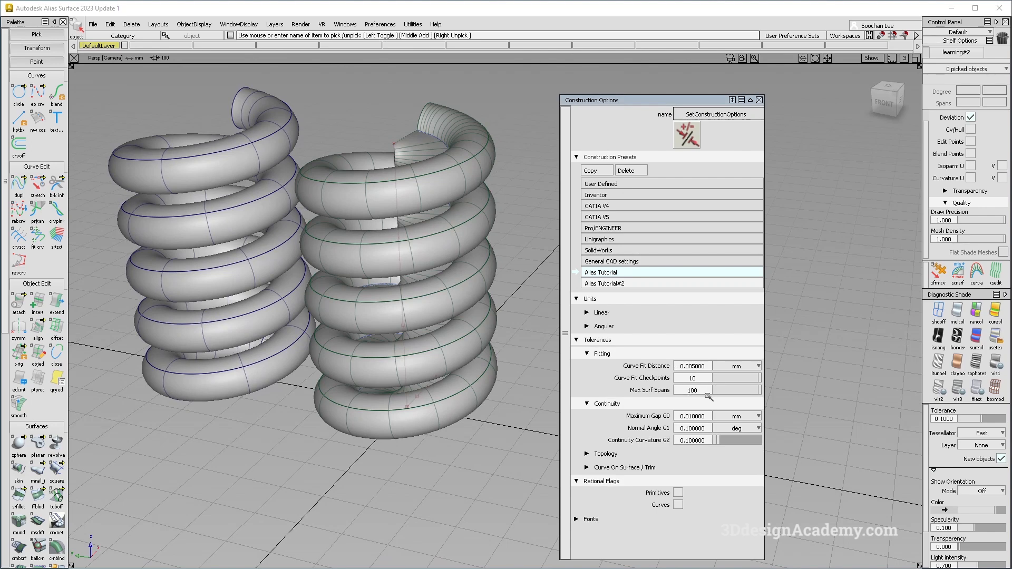
left_click_drag(396, 247, 385, 262, "alt+shift")
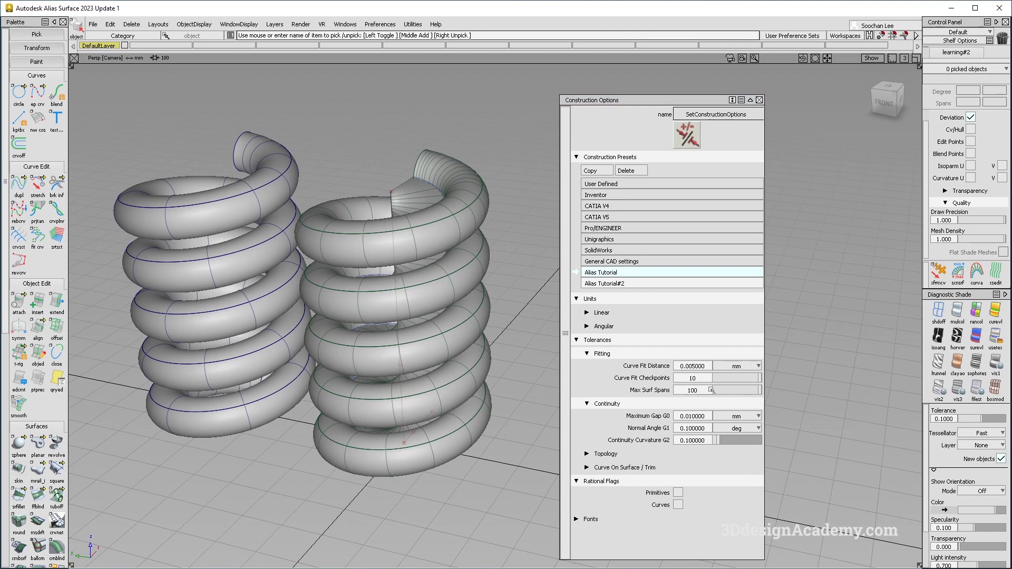
left_click_drag(415, 310, 384, 320, "alt+shift")
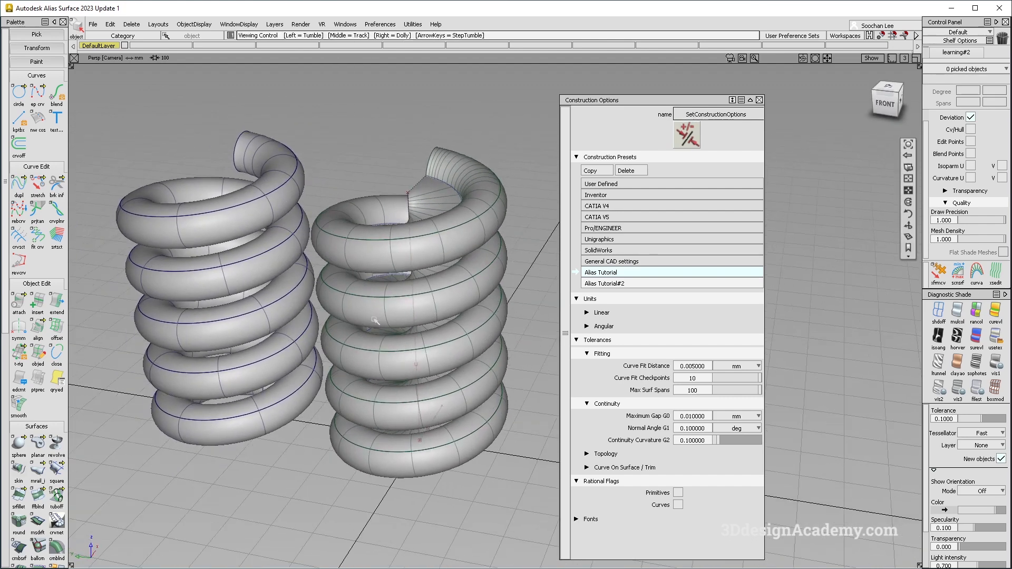
Switch to the User Defined construction preset and back to Alias Tutorial to compare their tolerances, and inspect both tubes.
left_click_drag(490, 221, 472, 276, "alt+shift")
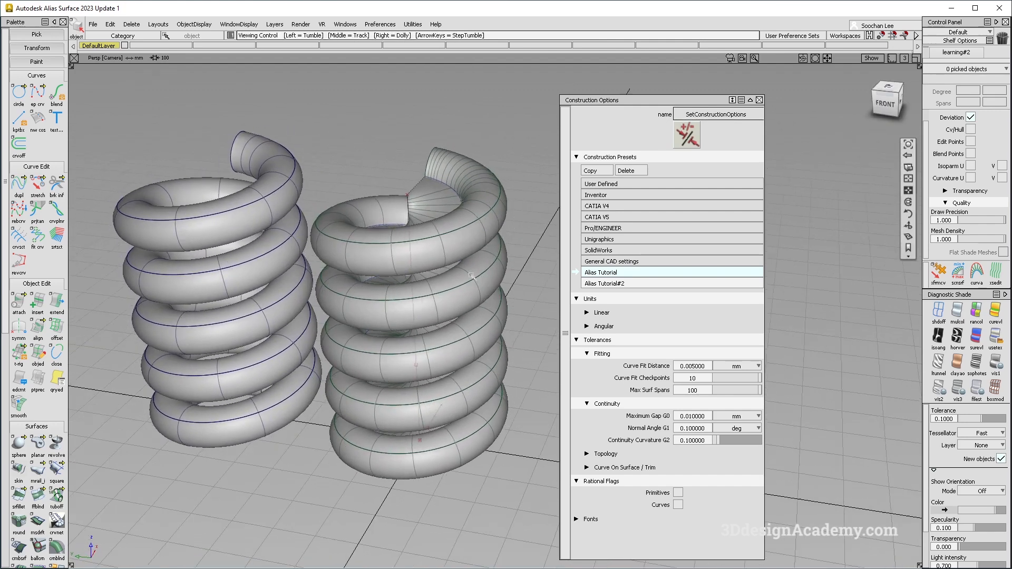
left_click(615, 185)
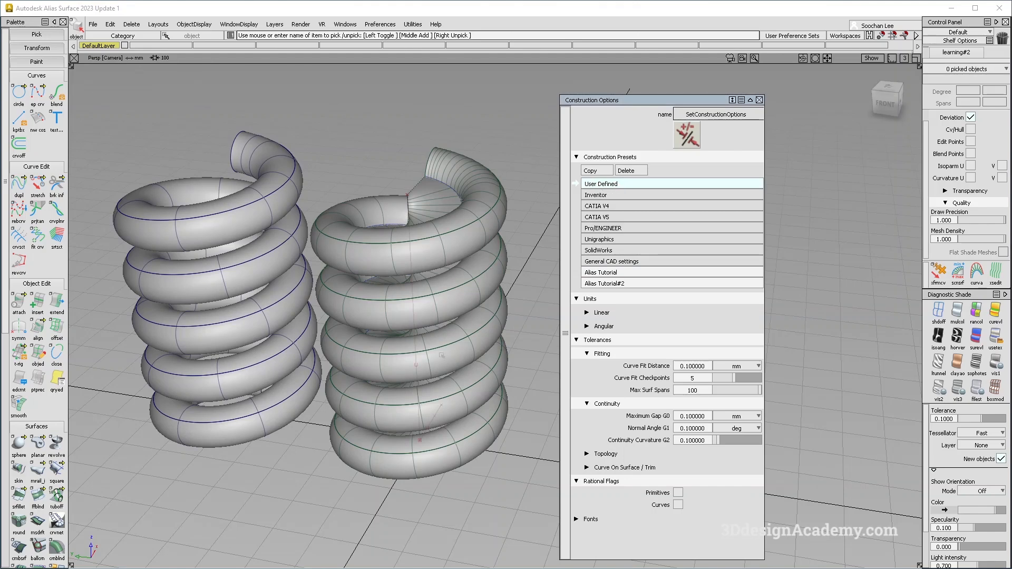
left_click(628, 275)
left_click_drag(498, 299, 469, 306, "alt+shift")
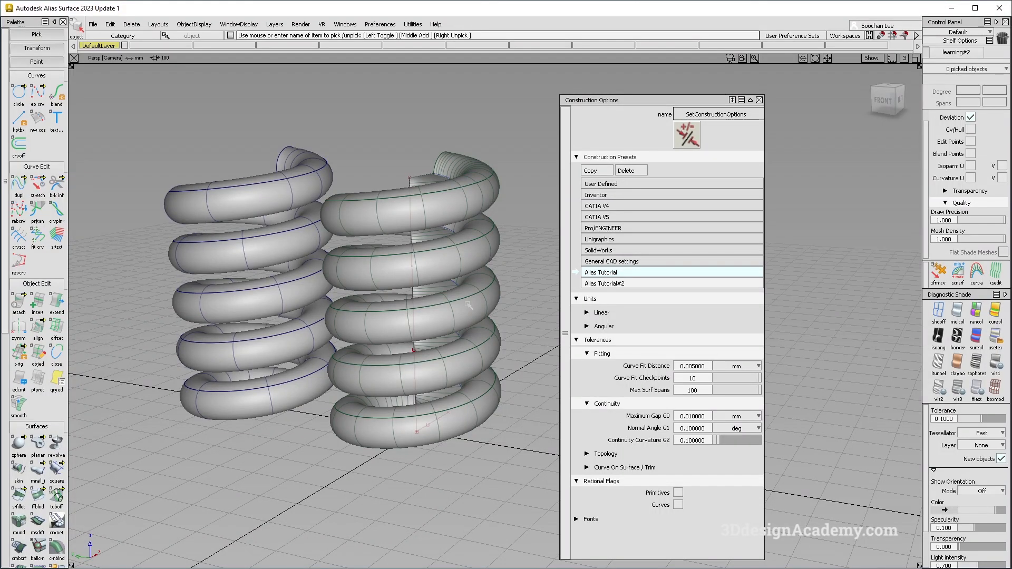
Switch to the web browser and review the overview and curriculum of the Lamborghini Aventador car tutorial course.
scroll(905, 481, "down", 7)
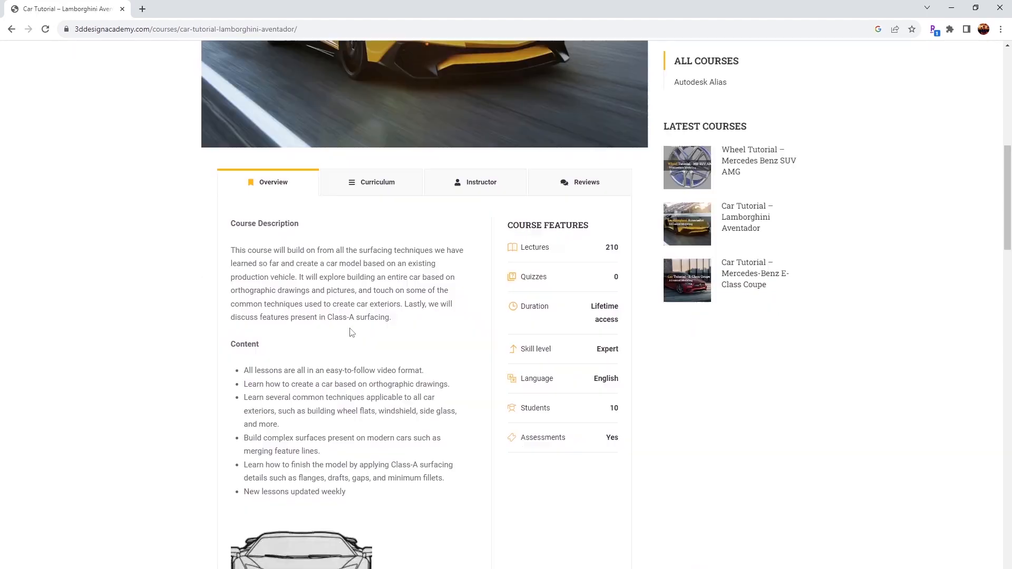
left_click(363, 194)
scroll(364, 264, "down", 10)
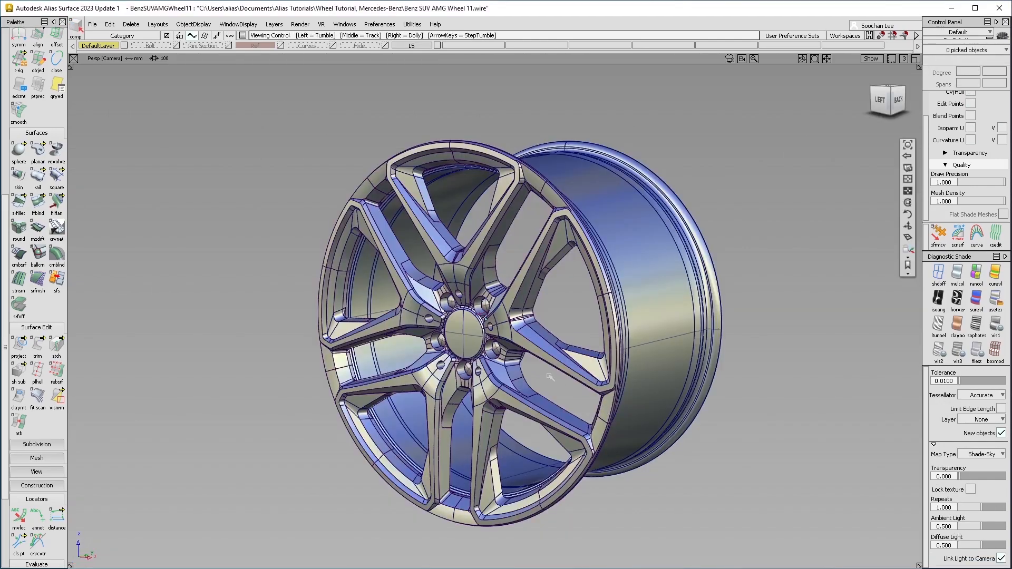
left_click_drag(549, 377, 484, 388, "alt+shift")
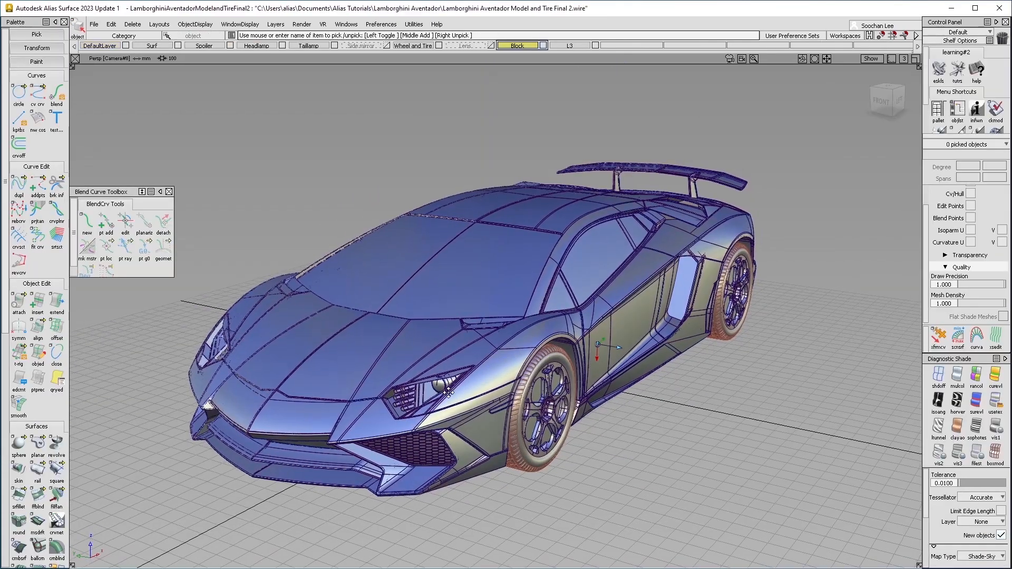
left_click_drag(612, 382, 522, 386, "alt+shift")
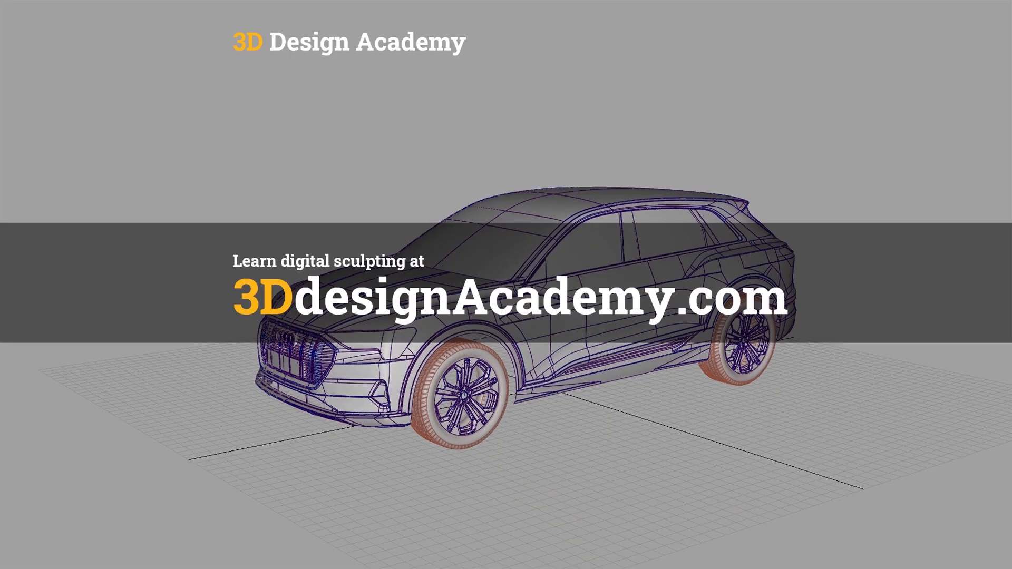